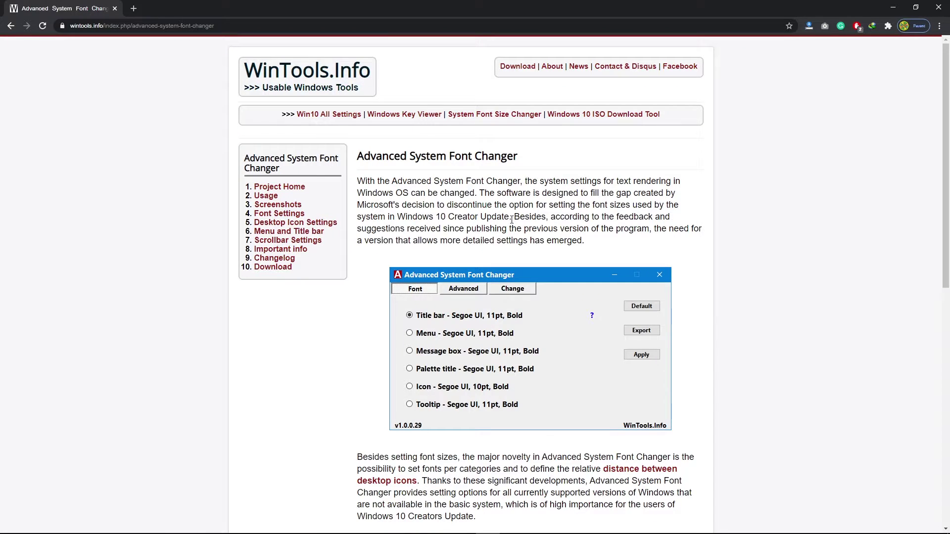
Download Advanced System Font Changer version 1.2.0.38 from its project page and open the folder containing the downloaded file
{"action": "scroll", "coordinate": [513, 222], "scroll_direction": "down", "scroll_amount": 10}
{"action": "scroll", "coordinate": [514, 223], "scroll_direction": "up", "scroll_amount": 10}
{"action": "scroll", "coordinate": [424, 177], "scroll_direction": "down", "scroll_amount": 3}
{"action": "scroll", "coordinate": [424, 176], "scroll_direction": "down", "scroll_amount": 7}
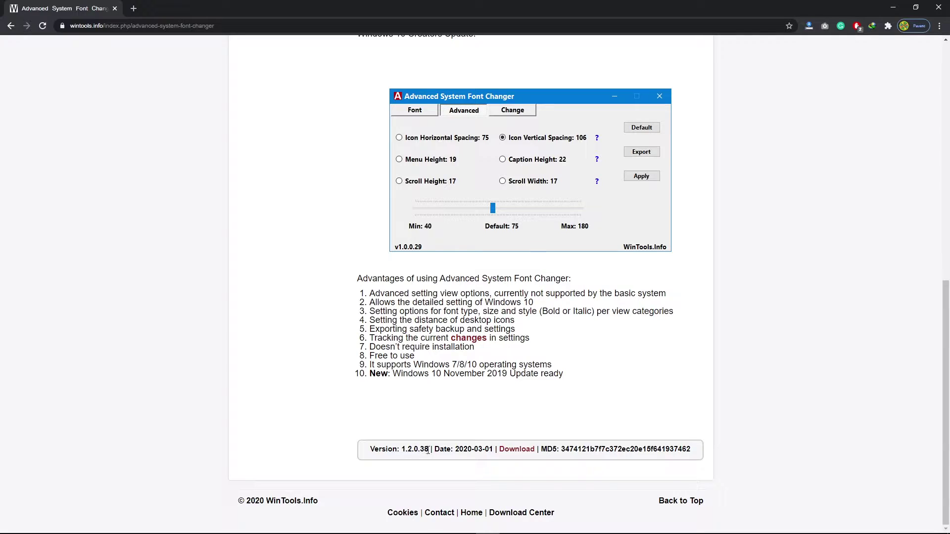
{"action": "key", "text": "super+plus"}
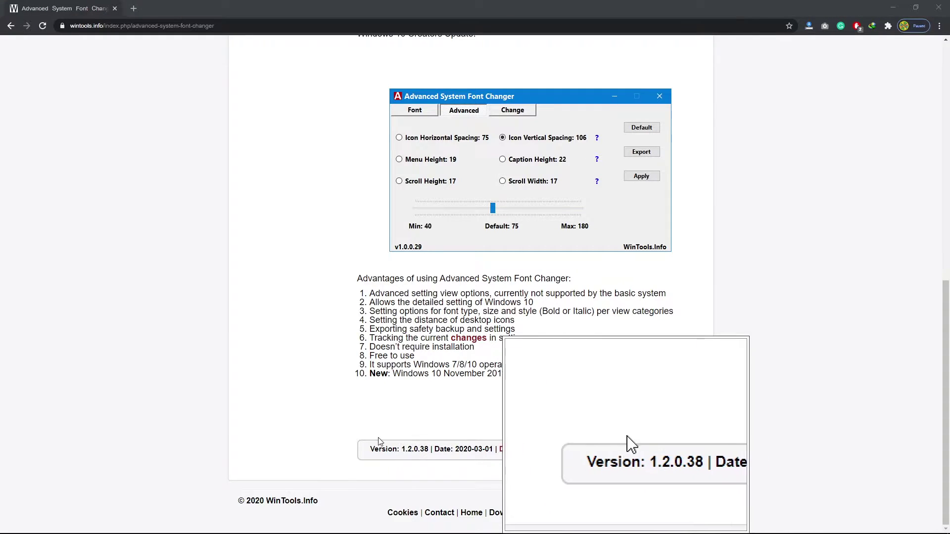
{"action": "key", "text": "super+Escape"}
{"action": "key", "text": "ctrl"}
{"action": "key", "text": "ctrl"}
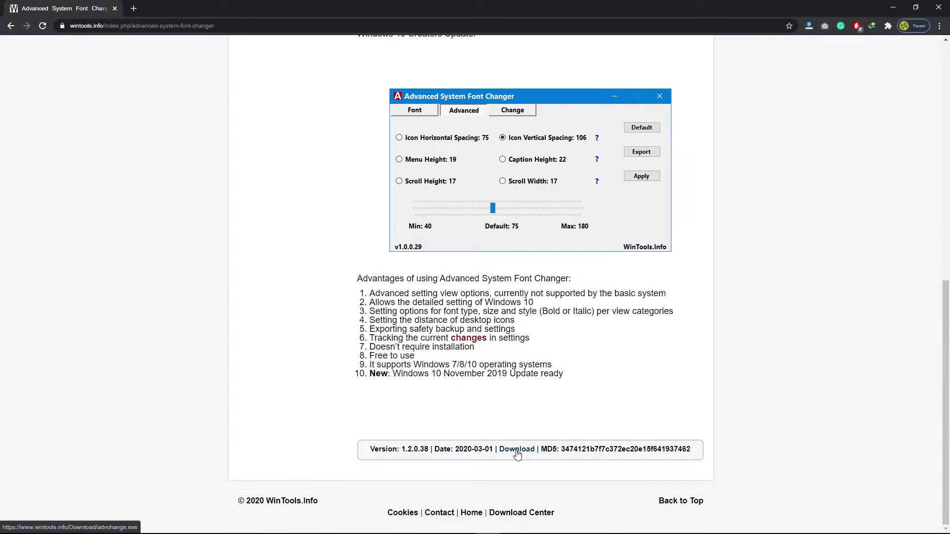
{"action": "left_click", "coordinate": [516, 450]}
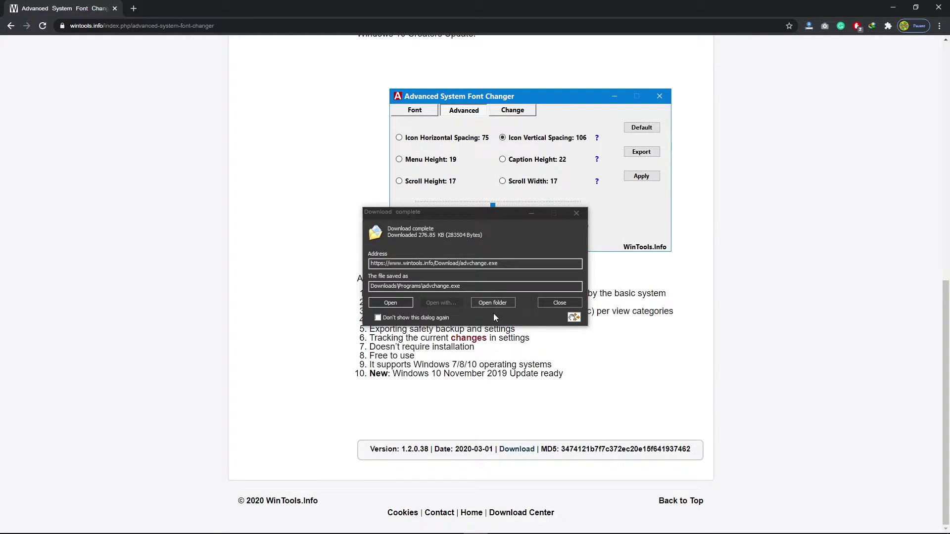
{"action": "left_click", "coordinate": [492, 303]}
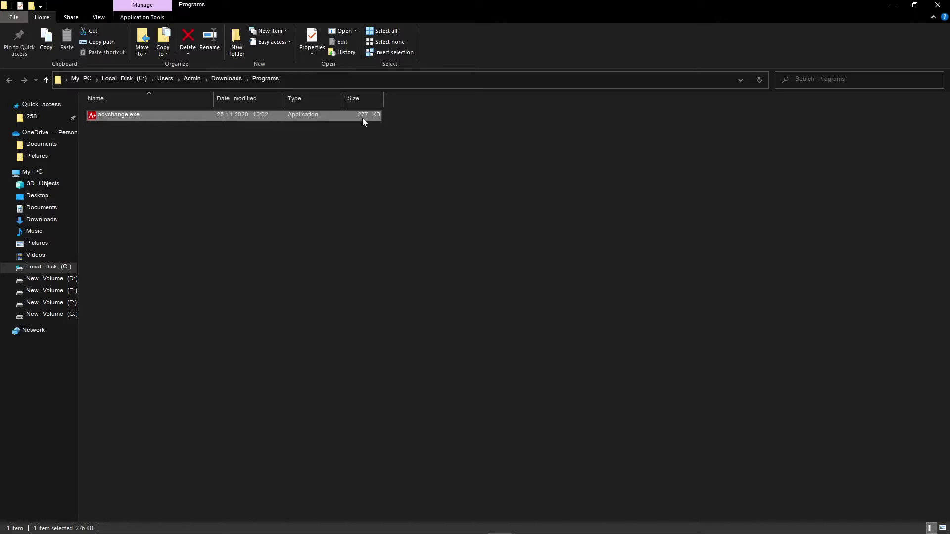
Copy the downloaded advchange.exe file from the Programs folder
{"action": "right_click", "coordinate": [227, 115]}
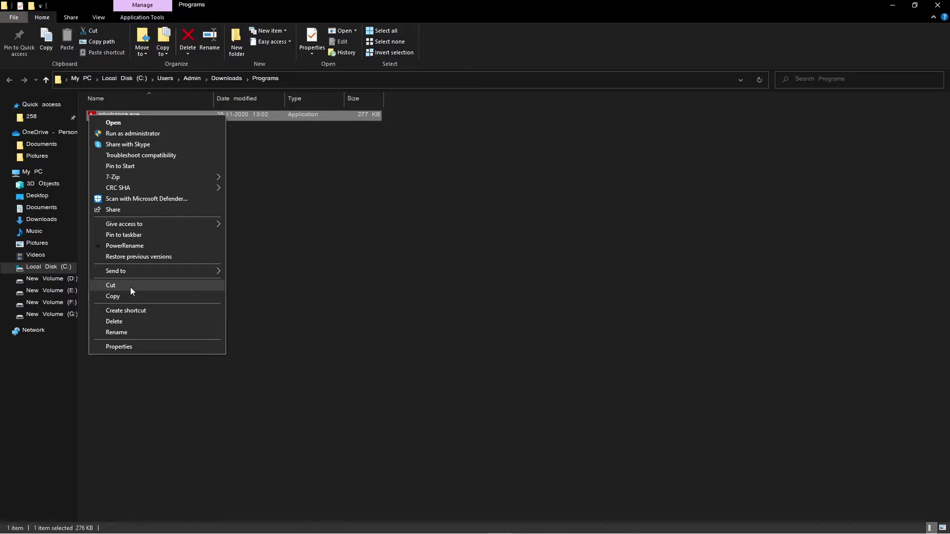
{"action": "left_click", "coordinate": [325, 269]}
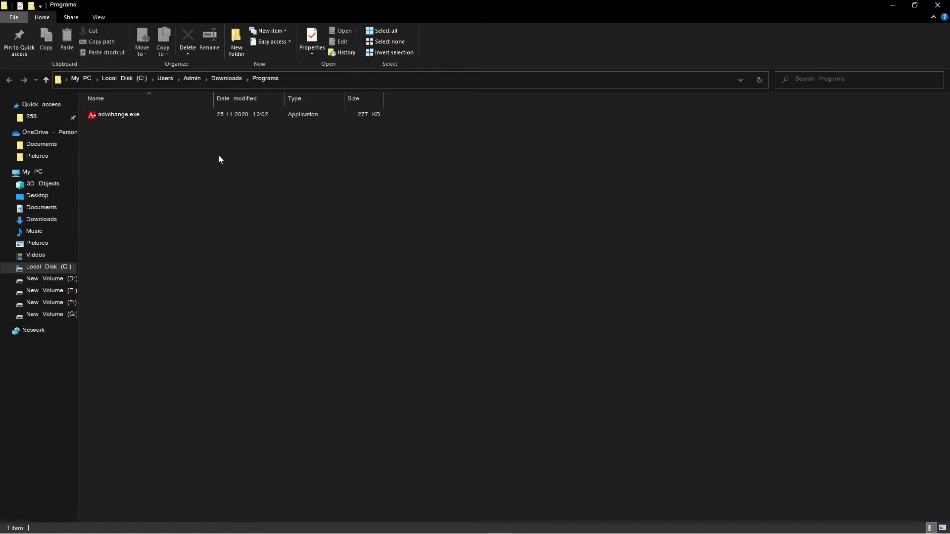
{"action": "left_click", "coordinate": [217, 119]}
{"action": "left_click", "coordinate": [353, 262]}
{"action": "right_click", "coordinate": [282, 117]}
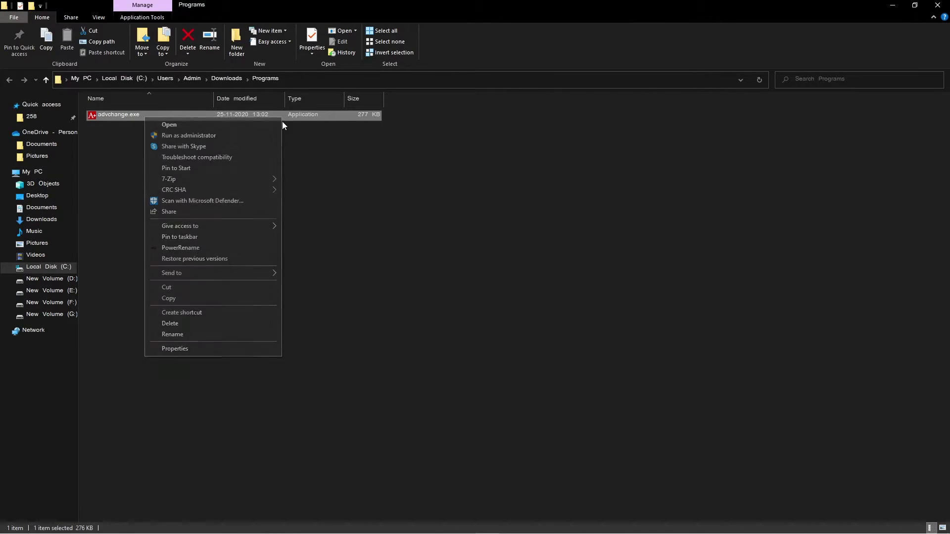
{"action": "left_click", "coordinate": [179, 299]}
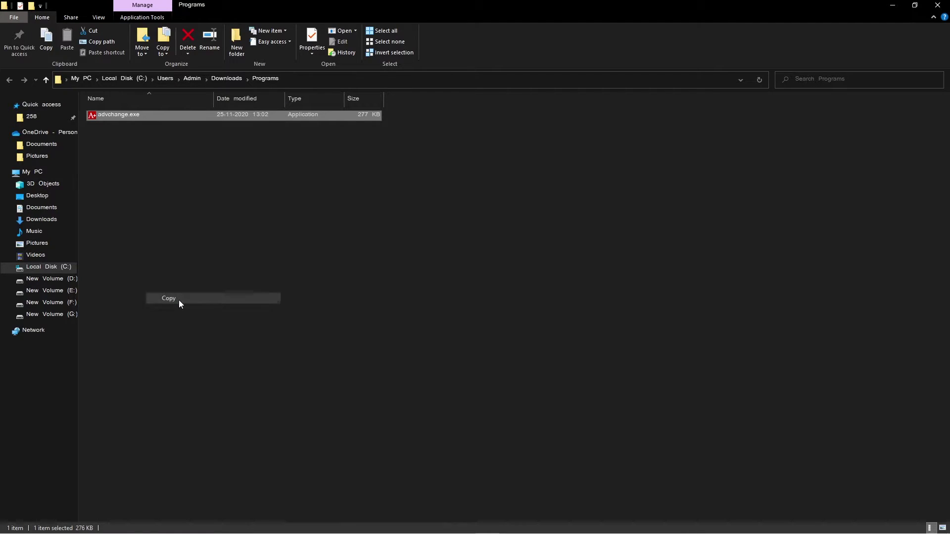
Create a new folder named "ad" on Local Disk (C:)
{"action": "left_click", "coordinate": [177, 272]}
{"action": "left_click", "coordinate": [60, 271]}
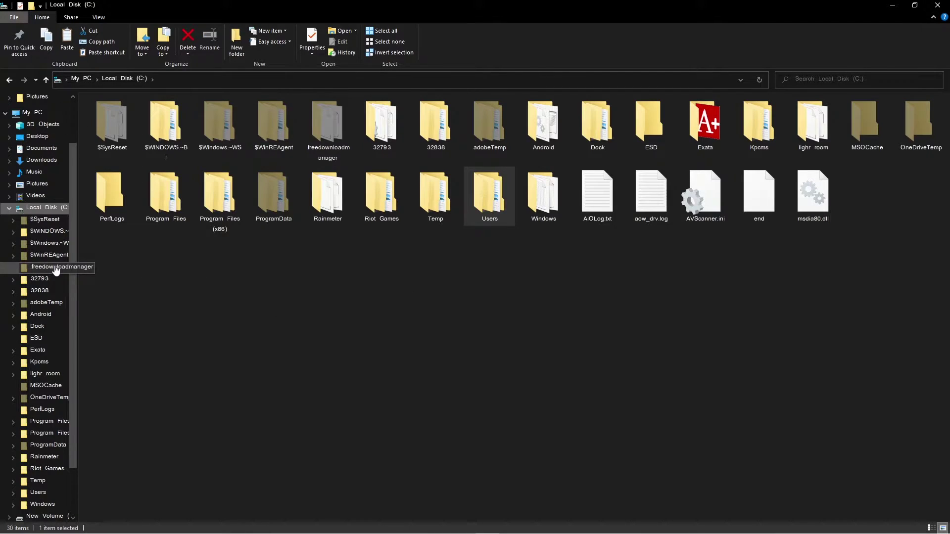
{"action": "double_click", "coordinate": [708, 122]}
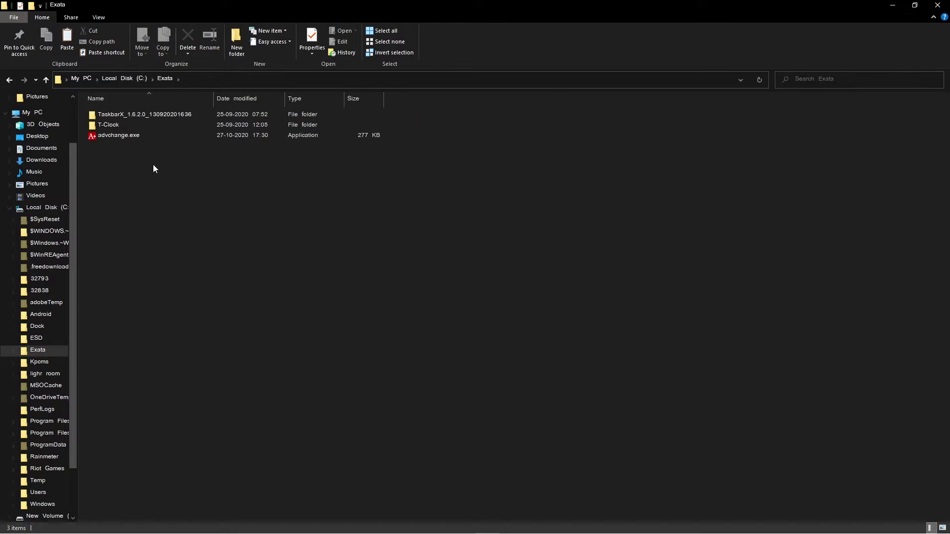
{"action": "key", "text": "alt+Left"}
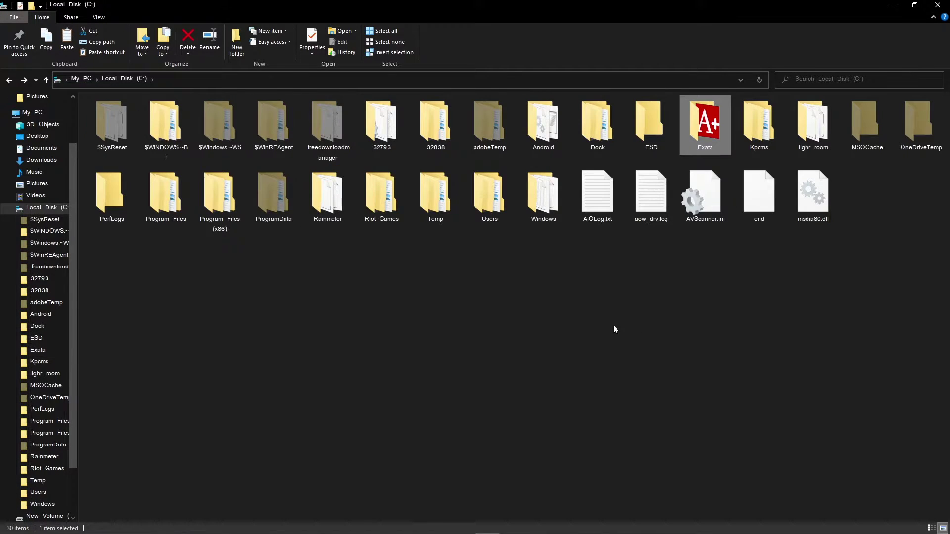
{"action": "right_click", "coordinate": [634, 322]}
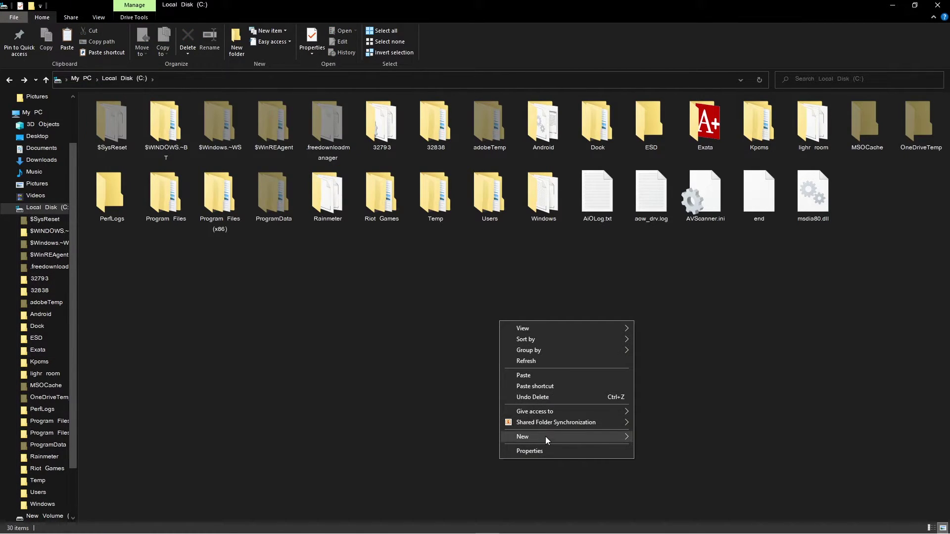
{"action": "mouse_move", "coordinate": [545, 437]}
{"action": "left_click", "coordinate": [656, 438]}
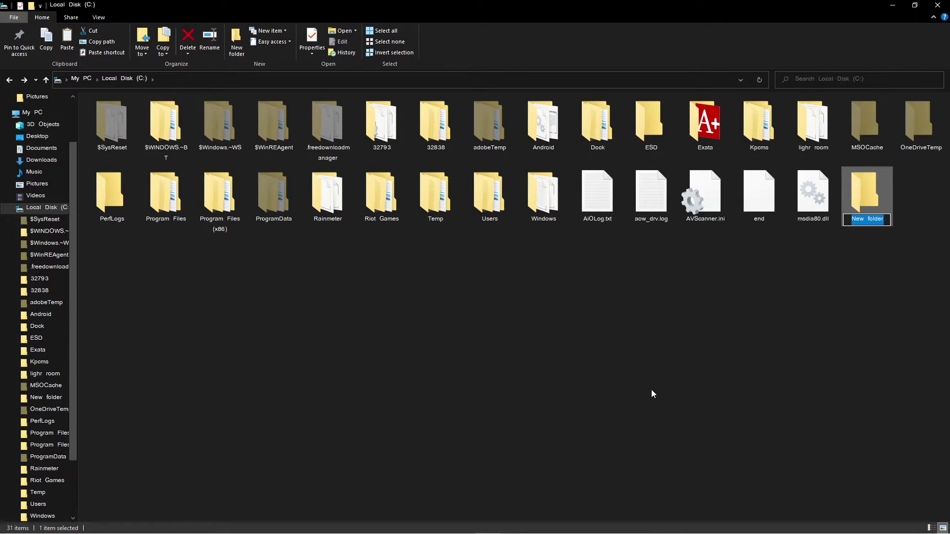
{"action": "type", "text": "ad"}
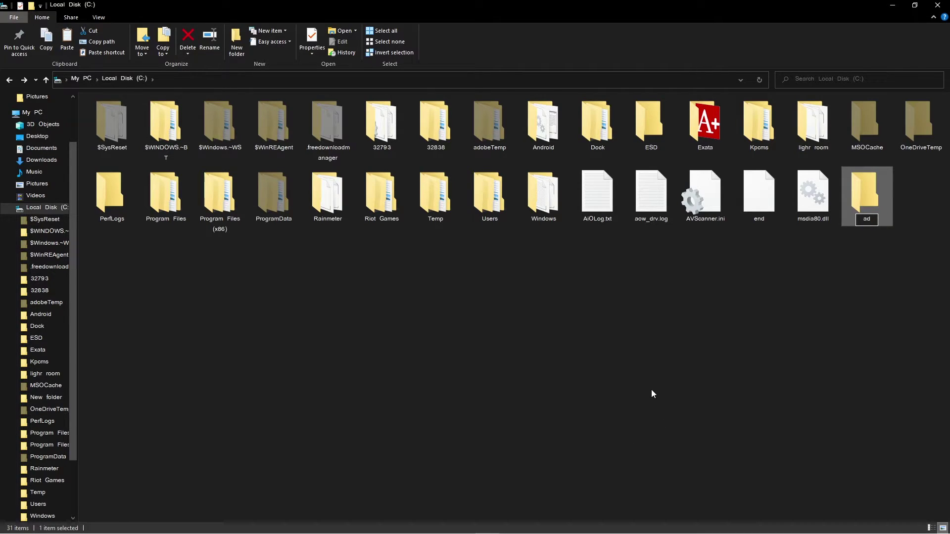
{"action": "key", "text": "Return"}
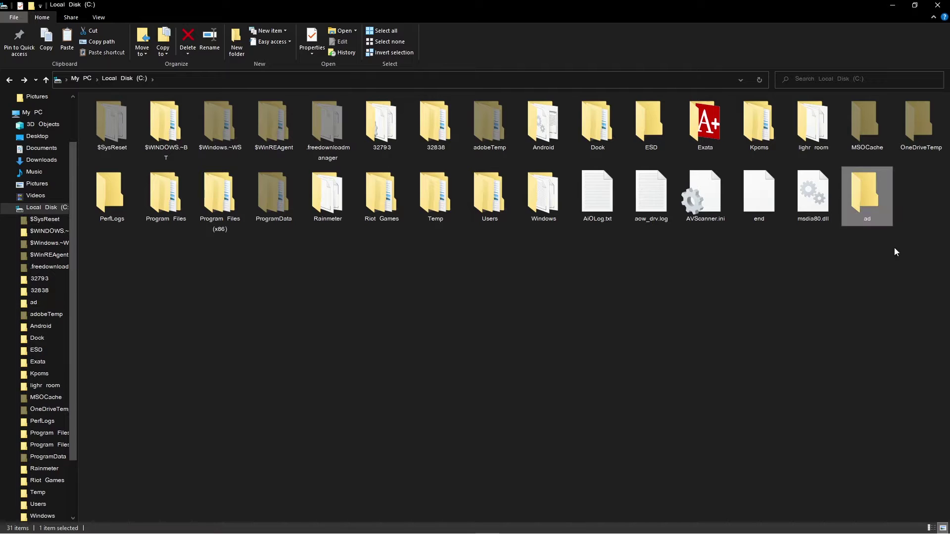
Paste advchange.exe into the new "ad" folder
{"action": "double_click", "coordinate": [874, 193]}
{"action": "right_click", "coordinate": [482, 299]}
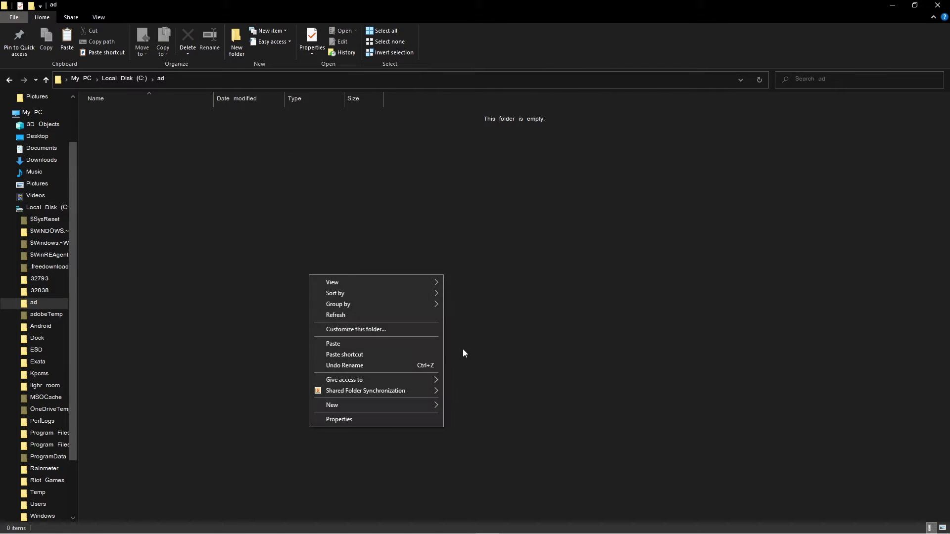
{"action": "left_click", "coordinate": [354, 348]}
{"action": "left_click", "coordinate": [453, 311]}
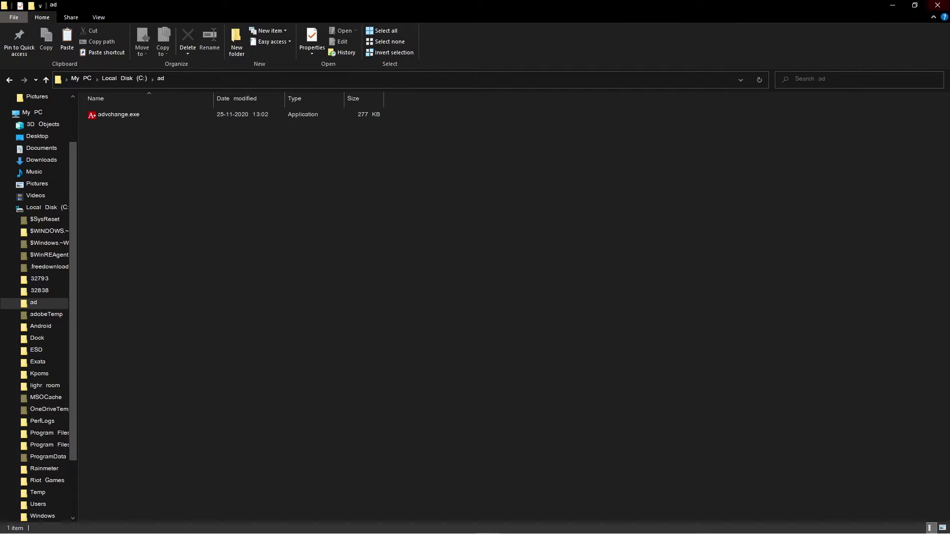
Close the file manager and browser windows to return to the desktop
{"action": "left_click", "coordinate": [938, 5]}
{"action": "left_click", "coordinate": [913, 5]}
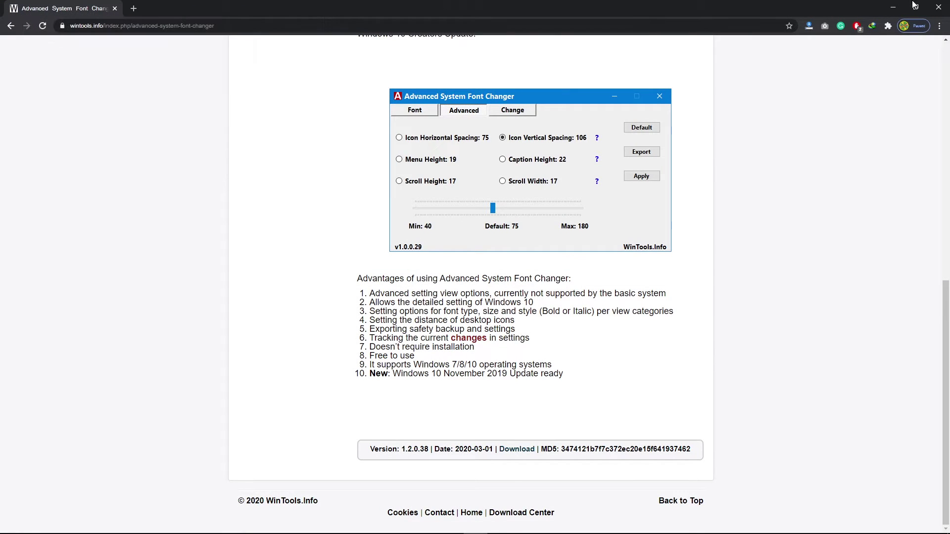
{"action": "left_click", "coordinate": [939, 7]}
Launch advchange.exe from the "ad" folder on Local Disk (C:)
{"action": "double_click", "coordinate": [18, 10]}
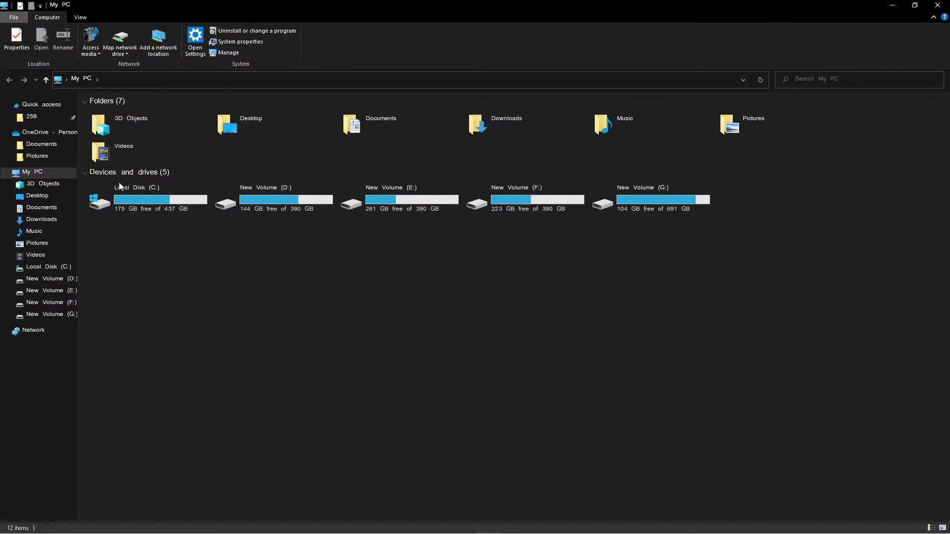
{"action": "double_click", "coordinate": [119, 187]}
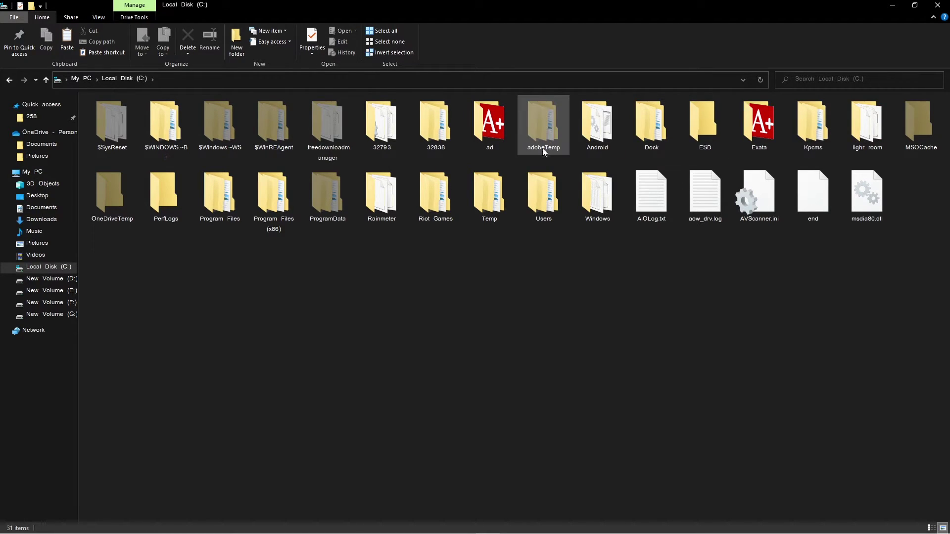
{"action": "left_click", "coordinate": [491, 130]}
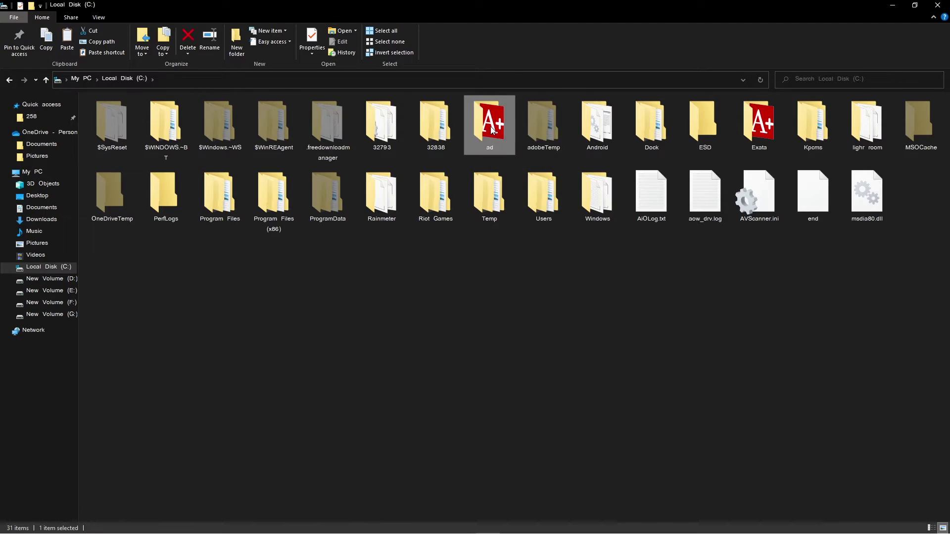
{"action": "double_click", "coordinate": [492, 130]}
{"action": "double_click", "coordinate": [173, 117]}
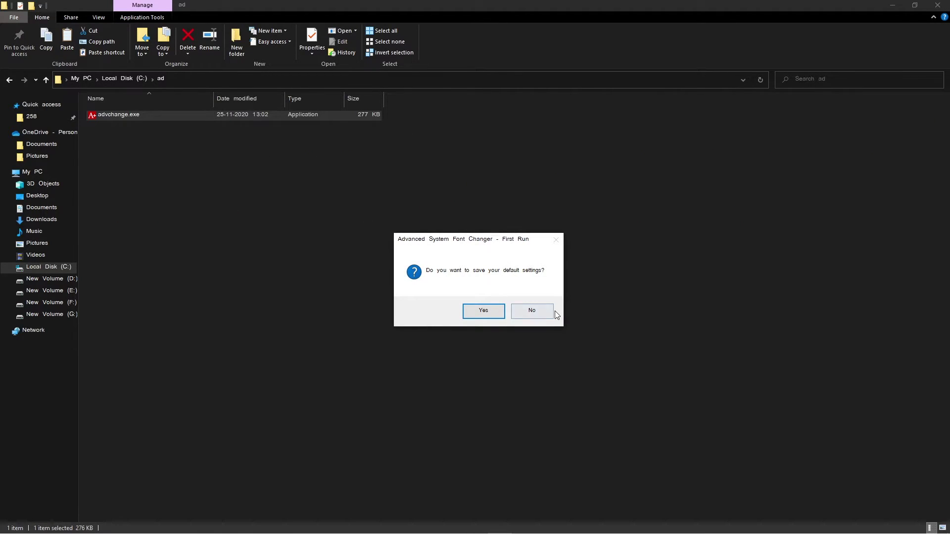
Save the default settings as WindowMetrics.reg in Documents and bring up the Advanced System Font Changer window
{"action": "left_click", "coordinate": [483, 313]}
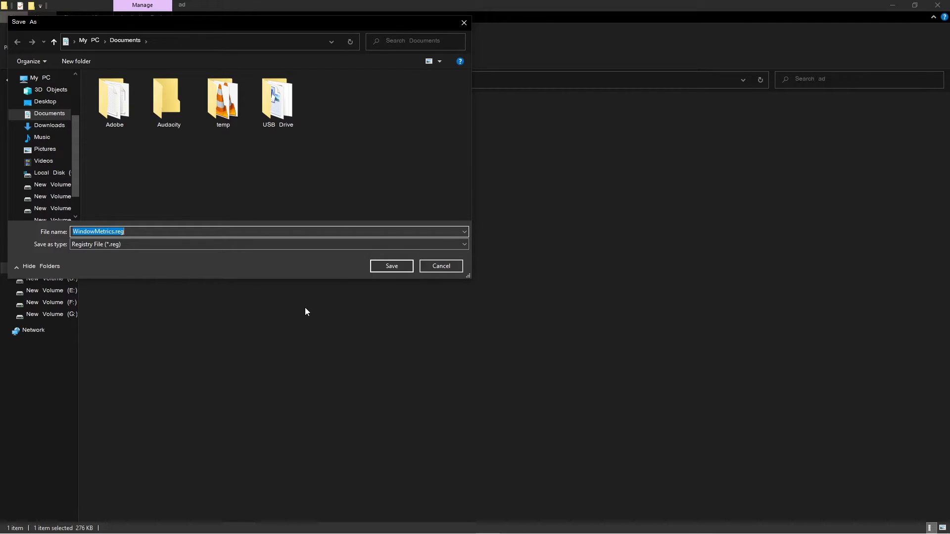
{"action": "left_click", "coordinate": [386, 270]}
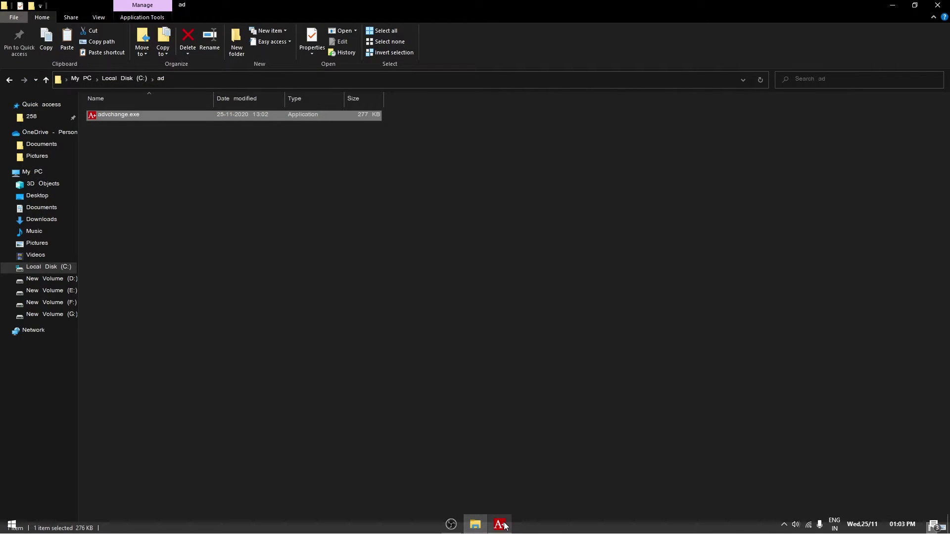
{"action": "left_click", "coordinate": [501, 524]}
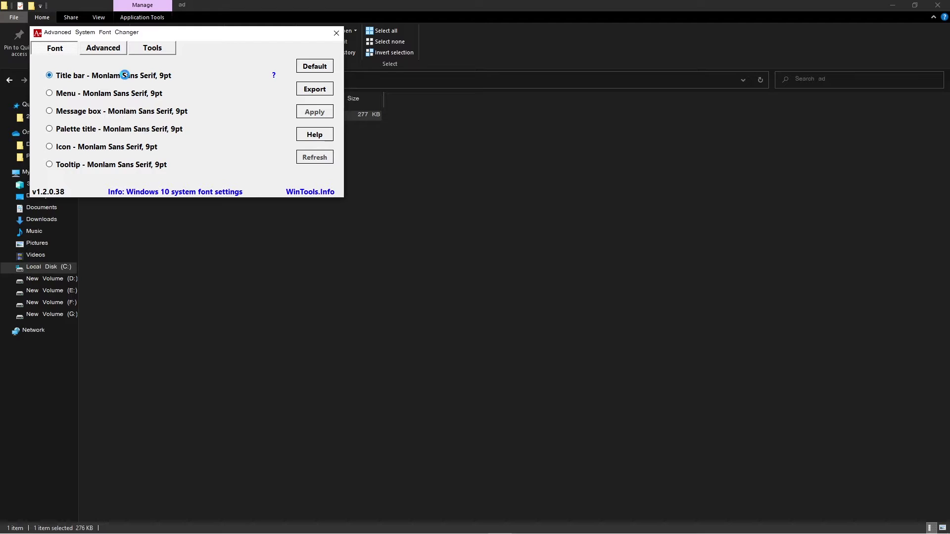
Set the title bar font to Monlam Sans Serif, Regular, size 9
{"action": "double_click", "coordinate": [127, 79]}
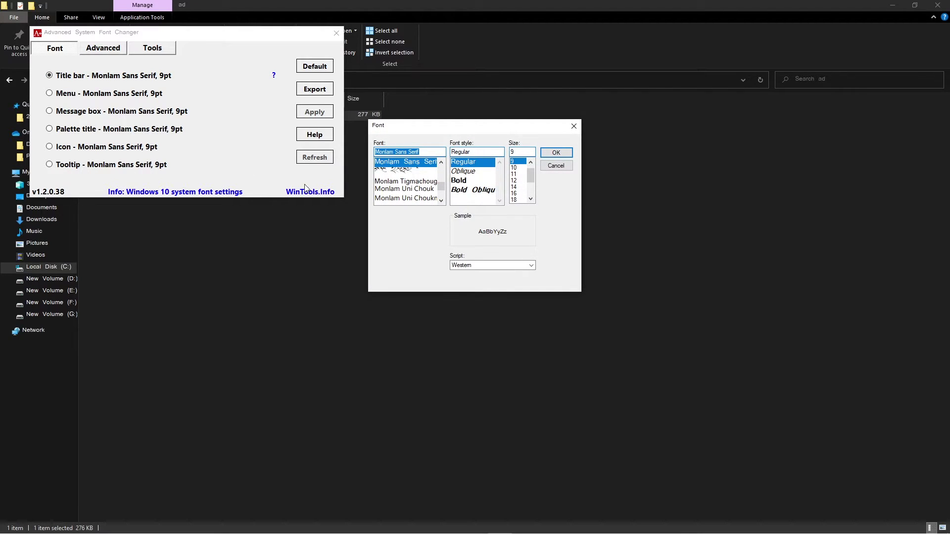
{"action": "scroll", "coordinate": [418, 187], "scroll_direction": "down", "scroll_amount": 5}
{"action": "scroll", "coordinate": [419, 186], "scroll_direction": "down", "scroll_amount": 2}
{"action": "scroll", "coordinate": [418, 186], "scroll_direction": "up", "scroll_amount": 2}
{"action": "scroll", "coordinate": [404, 187], "scroll_direction": "down", "scroll_amount": 2}
{"action": "scroll", "coordinate": [405, 187], "scroll_direction": "down", "scroll_amount": 2}
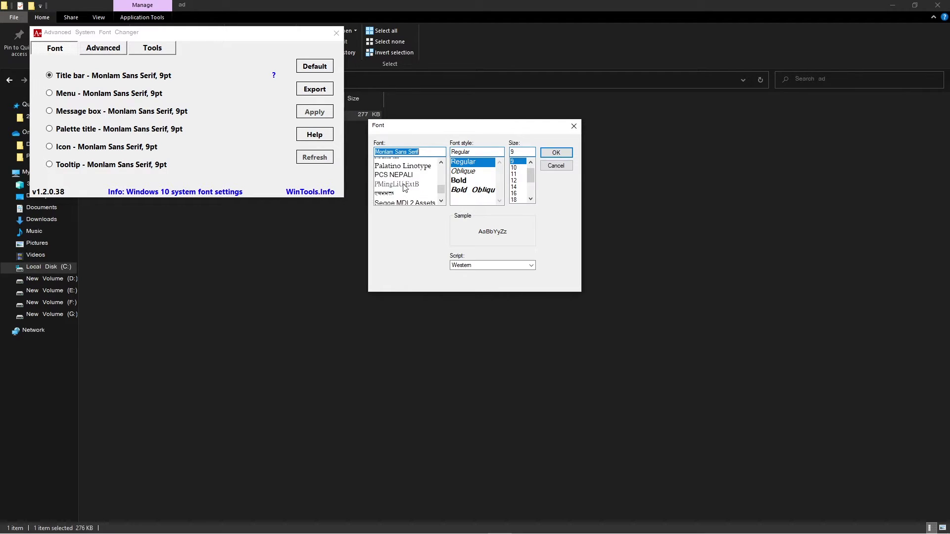
{"action": "scroll", "coordinate": [404, 187], "scroll_direction": "down", "scroll_amount": 3}
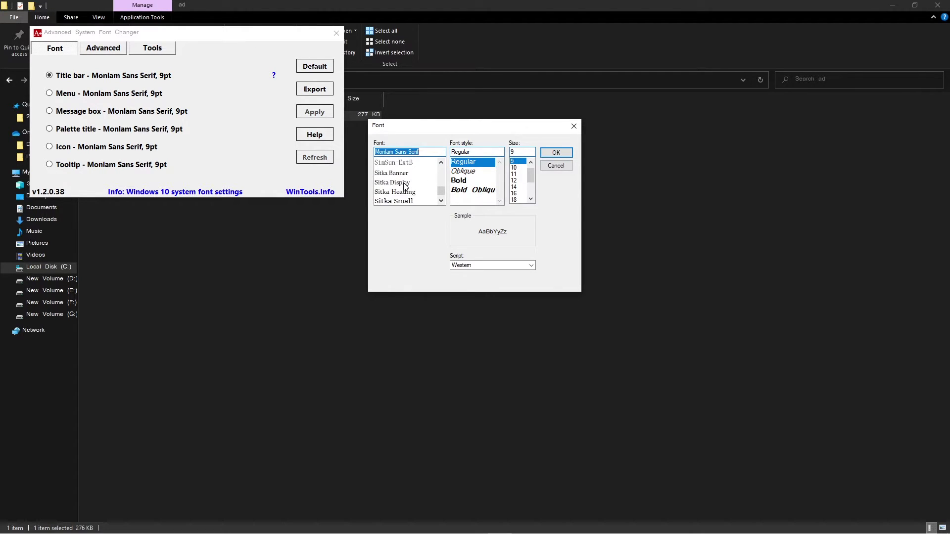
{"action": "scroll", "coordinate": [404, 187], "scroll_direction": "up", "scroll_amount": 1}
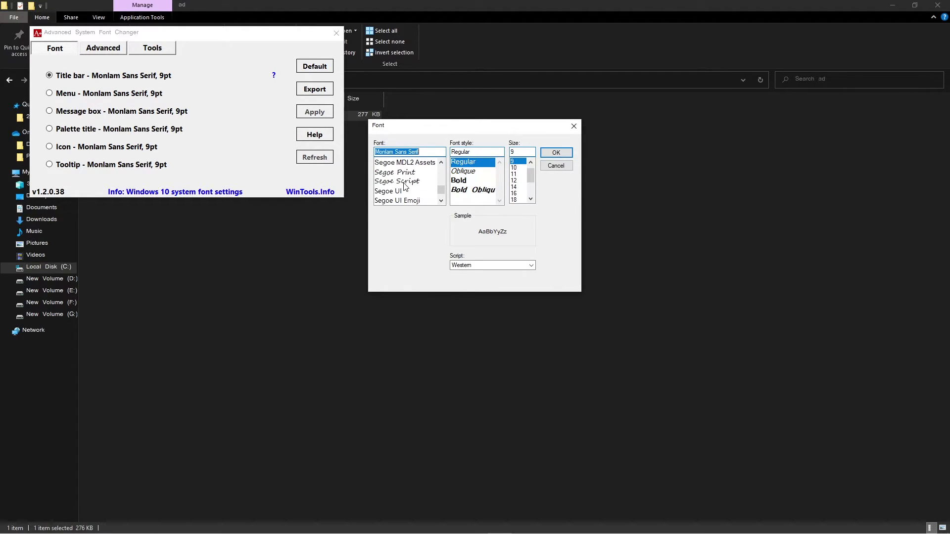
{"action": "left_click", "coordinate": [423, 154]}
{"action": "left_click_drag", "start_coordinate": [423, 153], "coordinate": [364, 153]}
{"action": "left_click", "coordinate": [556, 153]}
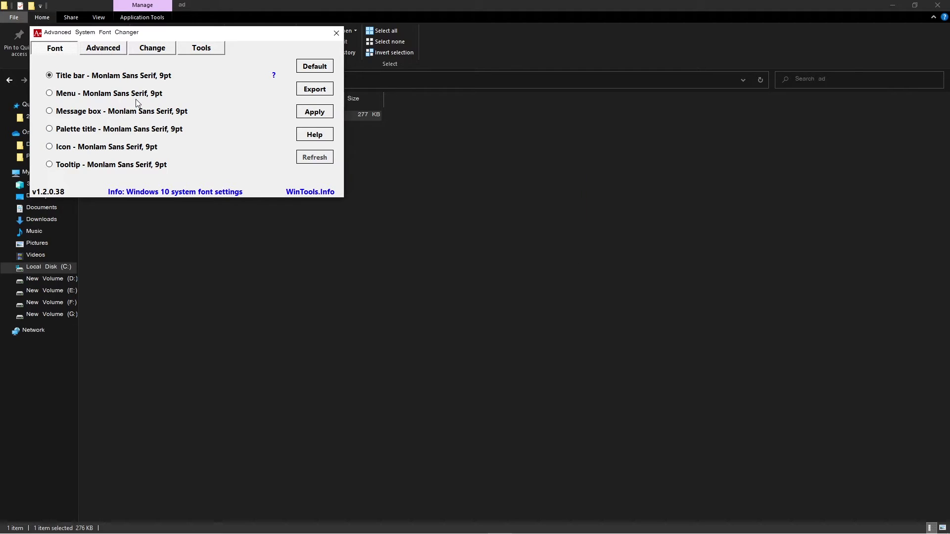
Set both the menu and message box fonts to Monlam Sans Serif, Regular, size 9
{"action": "double_click", "coordinate": [113, 93]}
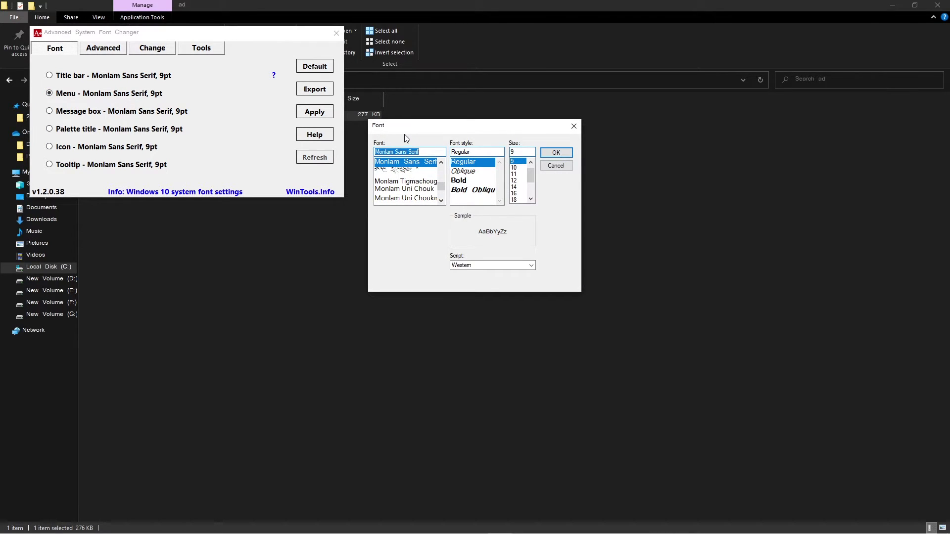
{"action": "left_click", "coordinate": [557, 152]}
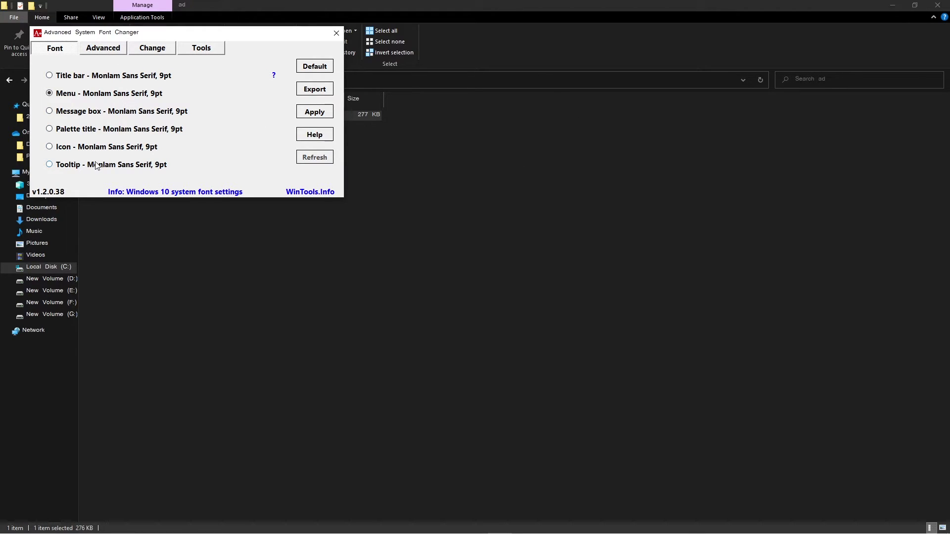
{"action": "double_click", "coordinate": [83, 111]}
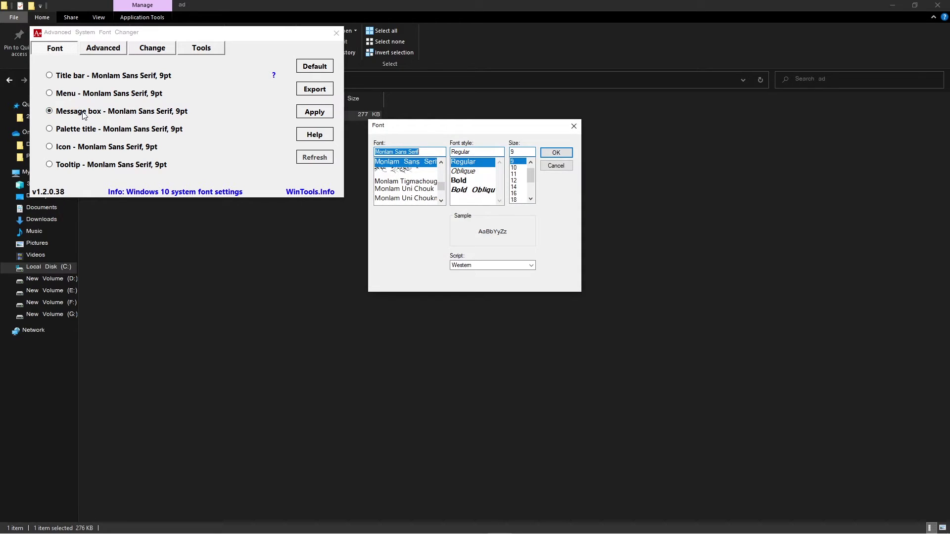
{"action": "left_click", "coordinate": [556, 153]}
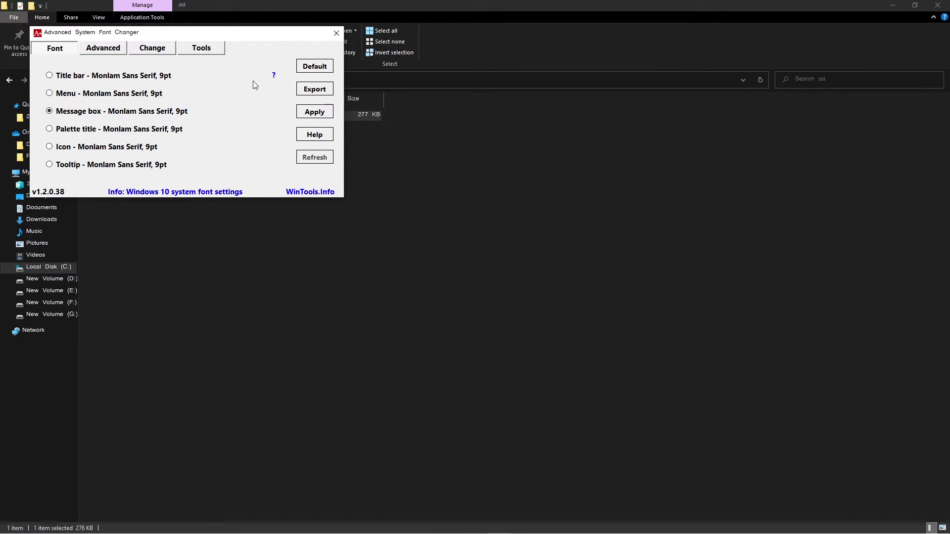
Apply the system font changes and close the font changer and the folder window
{"action": "left_click", "coordinate": [328, 116]}
{"action": "left_click", "coordinate": [938, 5]}
{"action": "left_click", "coordinate": [335, 32]}
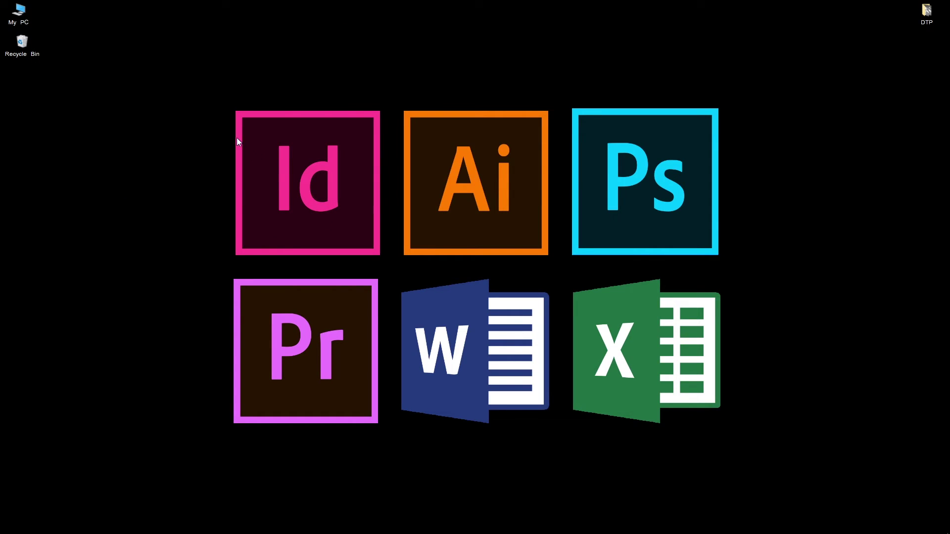
Create a new folder on the desktop and name it "ཀྱིན་ལམ།" in Tibetan script
{"action": "right_click", "coordinate": [188, 106]}
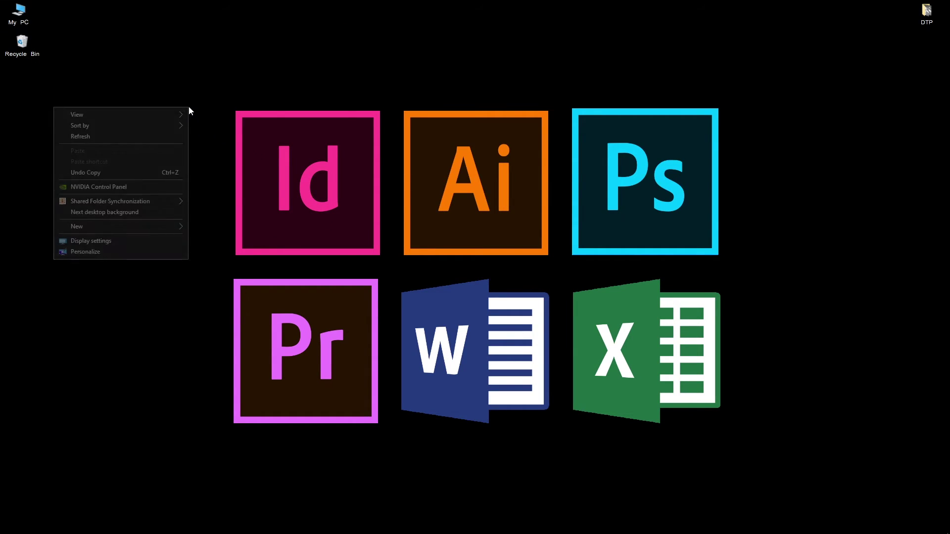
{"action": "mouse_move", "coordinate": [113, 225]}
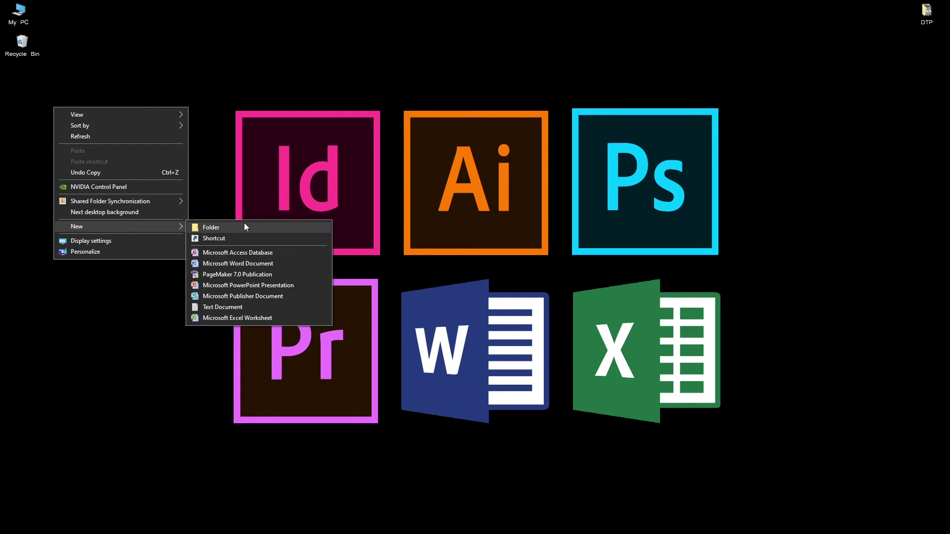
{"action": "left_click", "coordinate": [245, 225]}
{"action": "type", "text": "ঘ"}
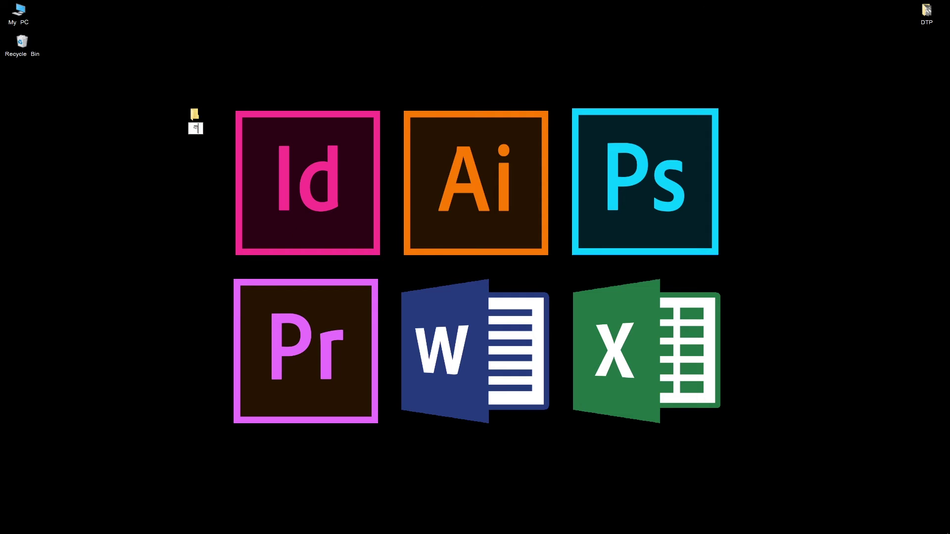
{"action": "key", "text": "BackSpace"}
{"action": "type", "text": "ཀྱིན་ལམ།"}
{"action": "key", "text": "Return"}
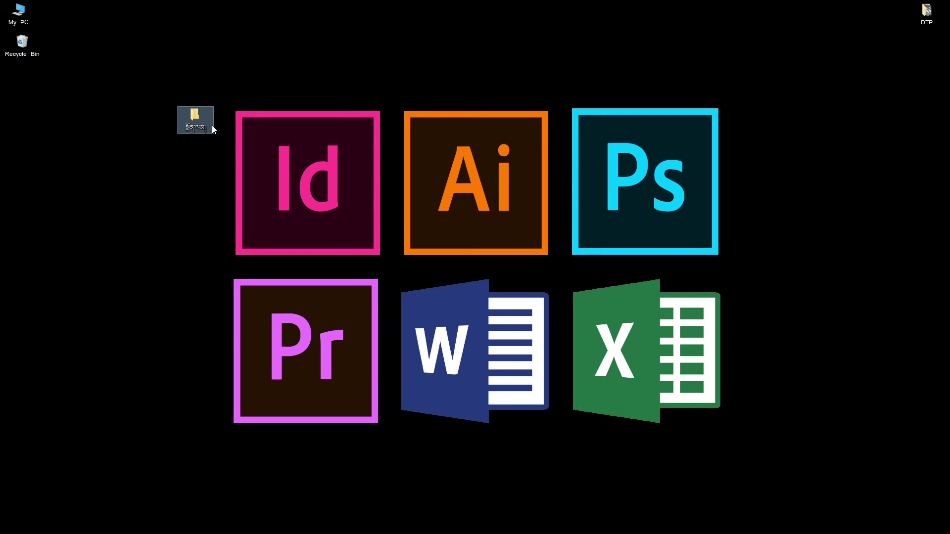